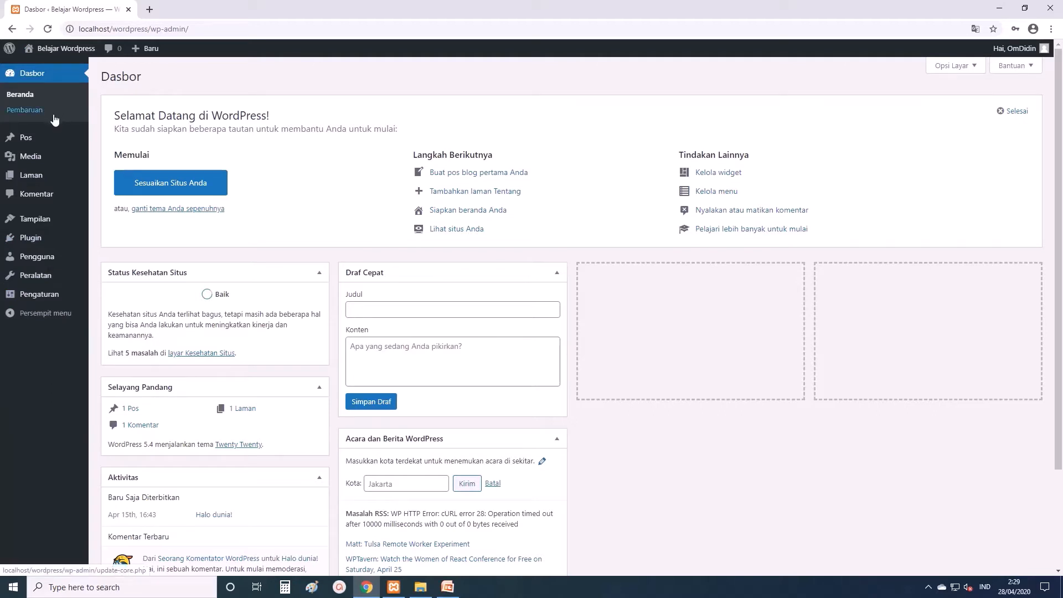
- Open the general settings and review the site title and tagline
mouse_move(35, 224)
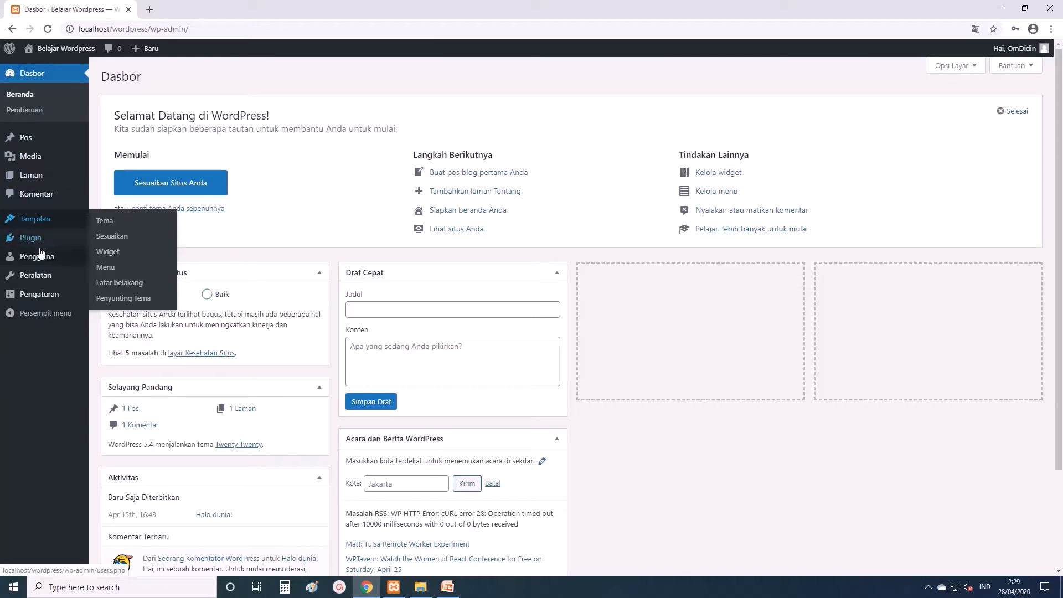
mouse_move(44, 296)
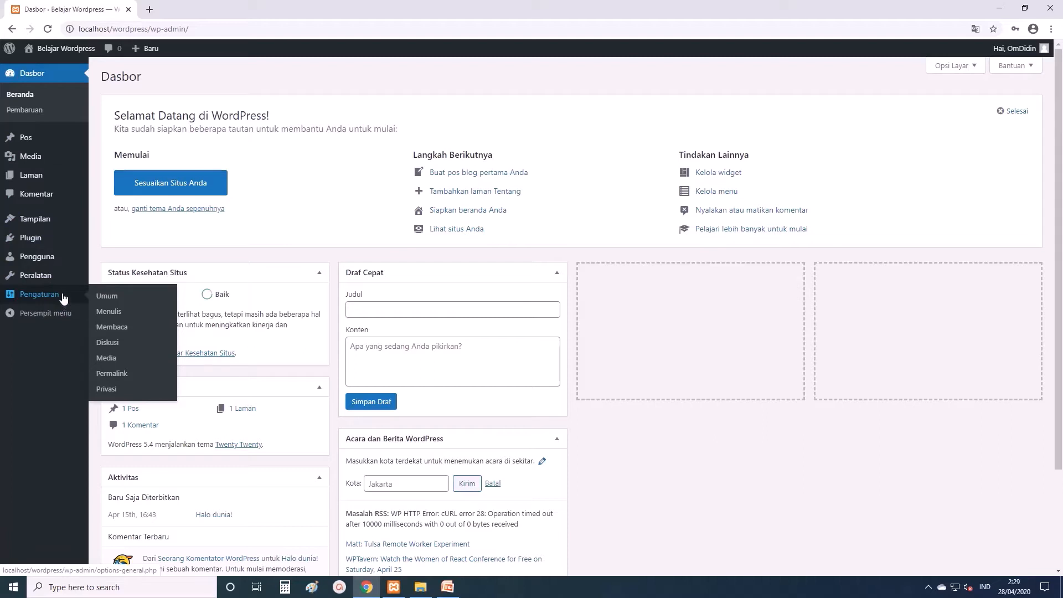
left_click(64, 296)
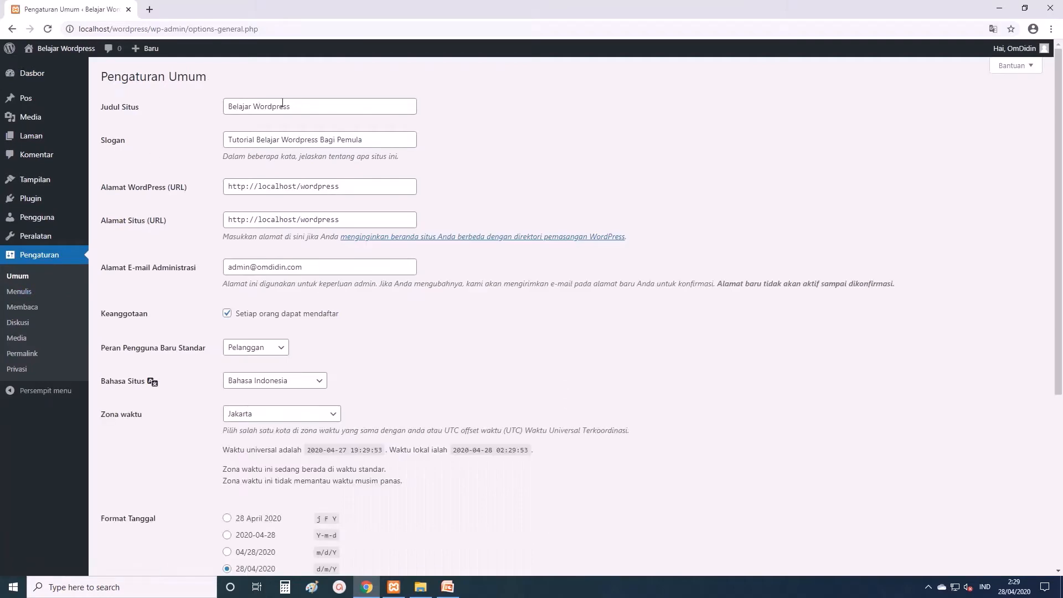
left_click_drag(307, 107, 222, 106)
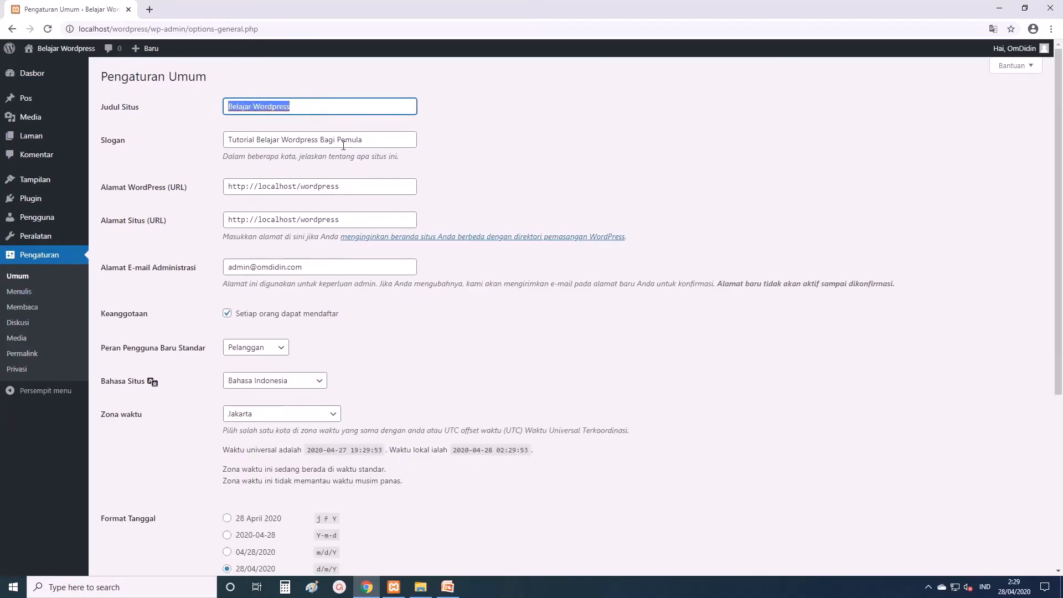
double_click(382, 147)
left_click_drag(382, 147, 182, 142)
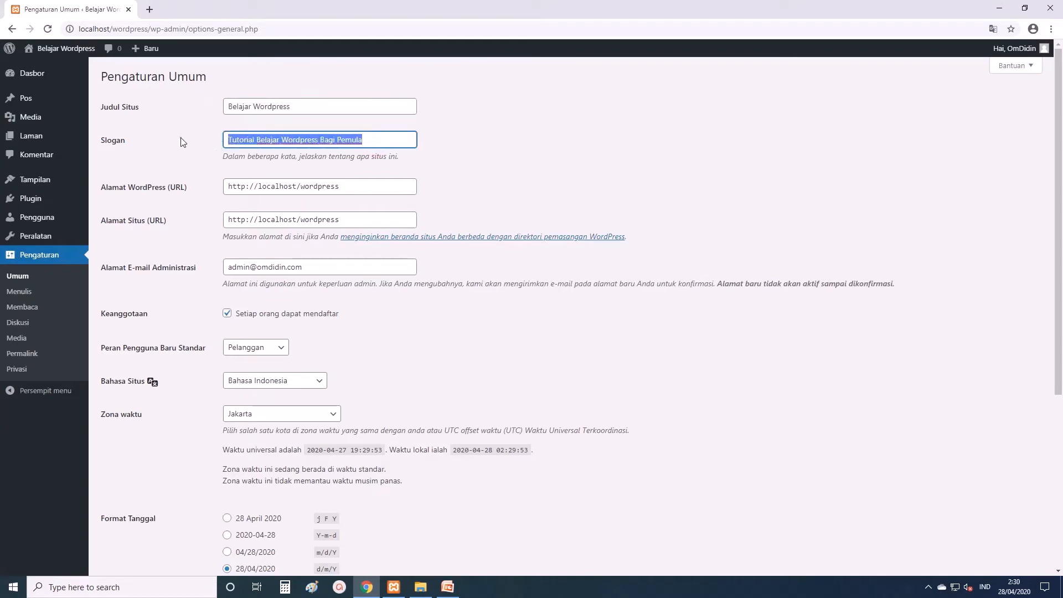
left_click(181, 138)
- Open the site's front page in a new browser tab, look through it, and return to the general settings
mouse_move(69, 50)
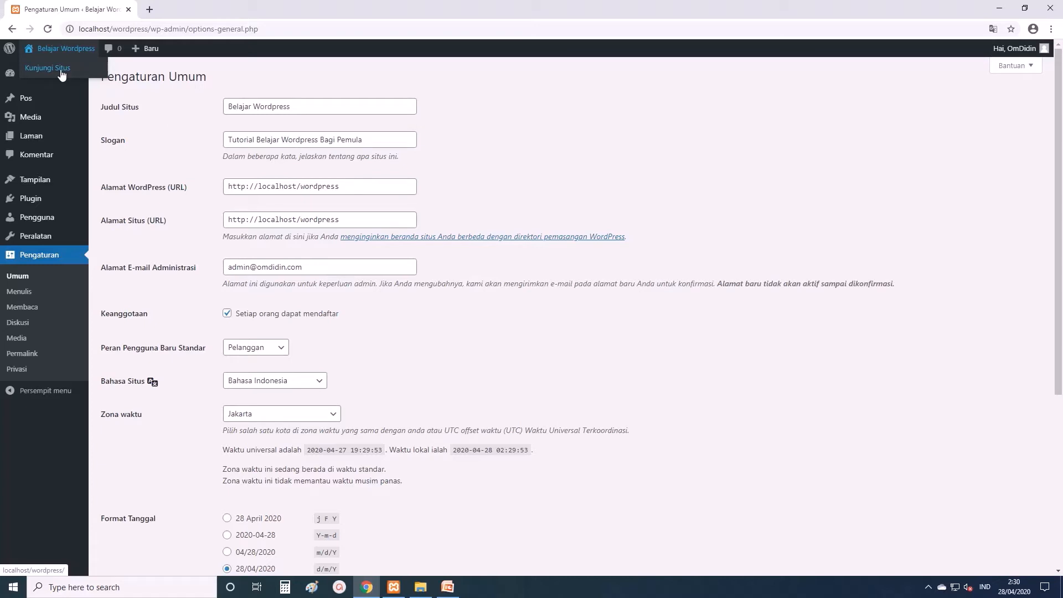
right_click(62, 74)
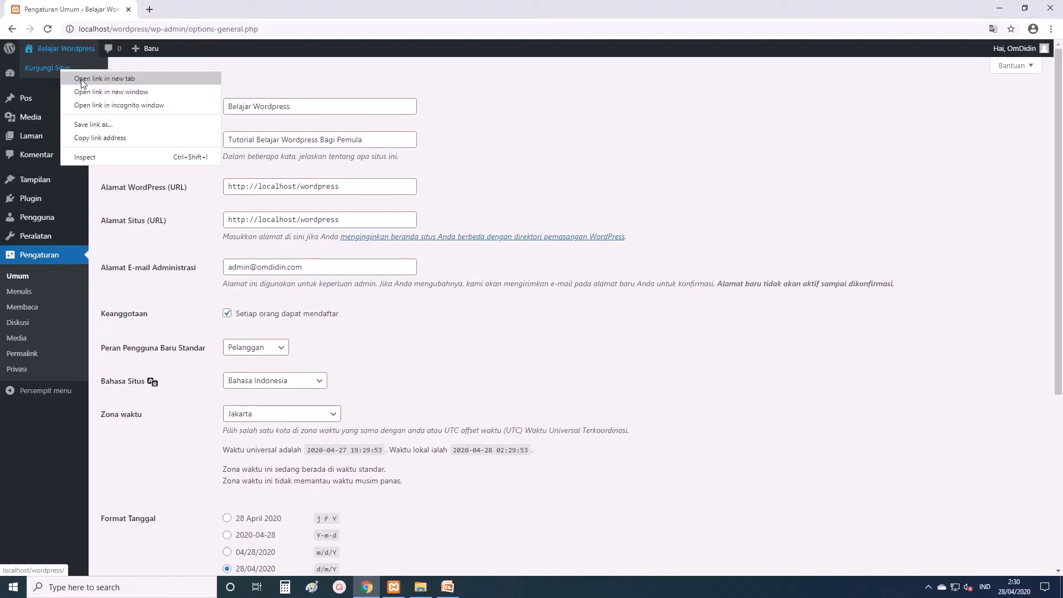
left_click(82, 83)
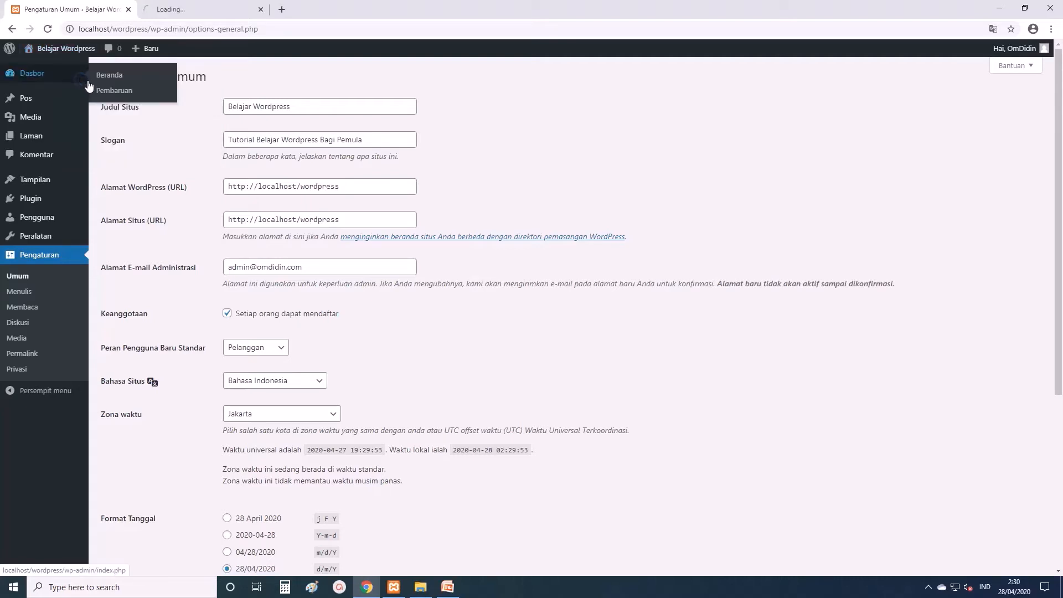
left_click(197, 10)
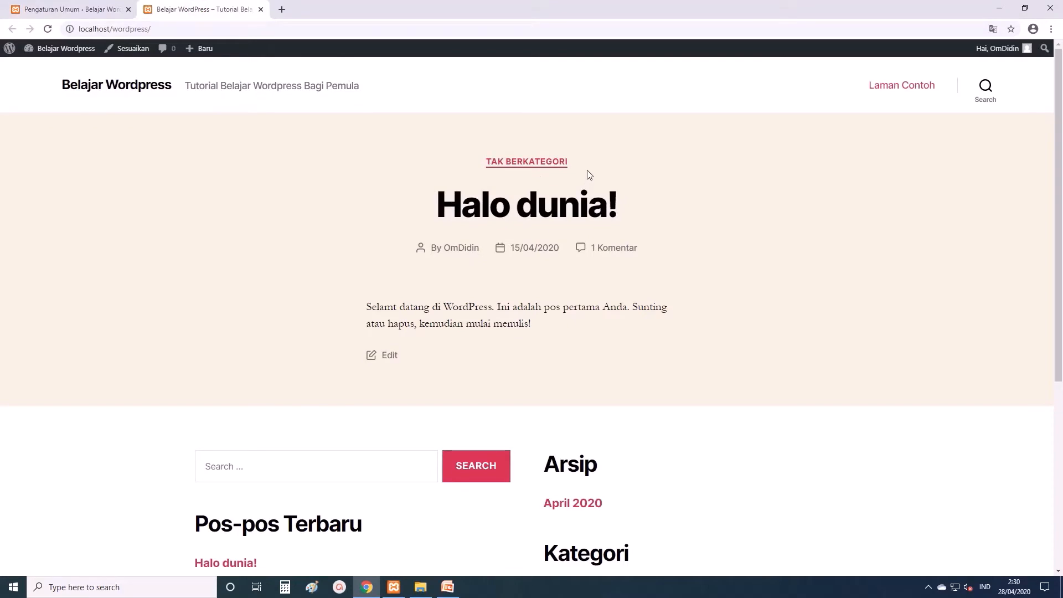
scroll(587, 171, "down", 3)
scroll(587, 172, "down", 3)
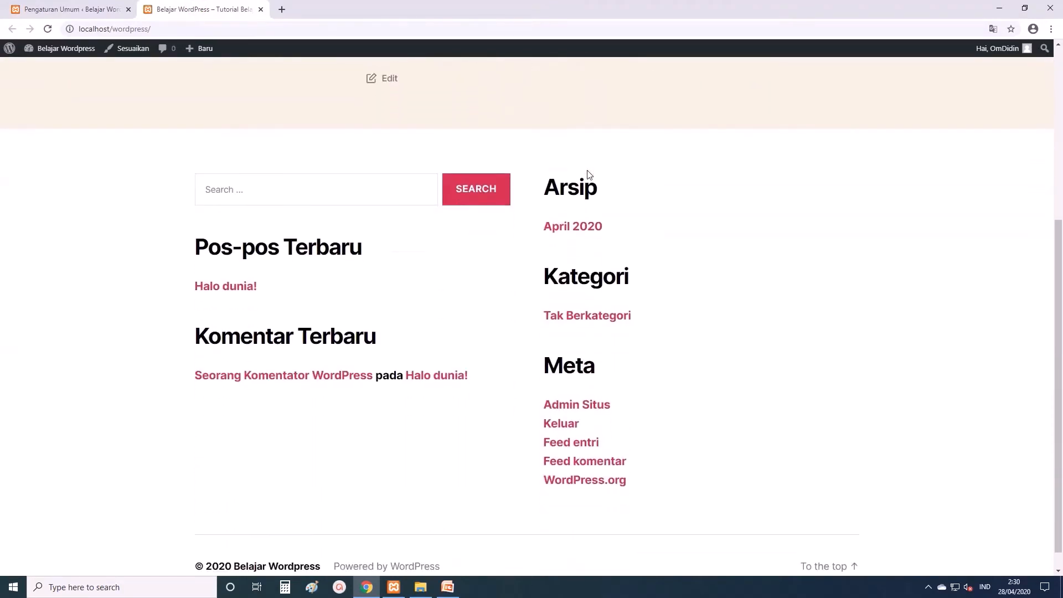
scroll(589, 174, "up", 6)
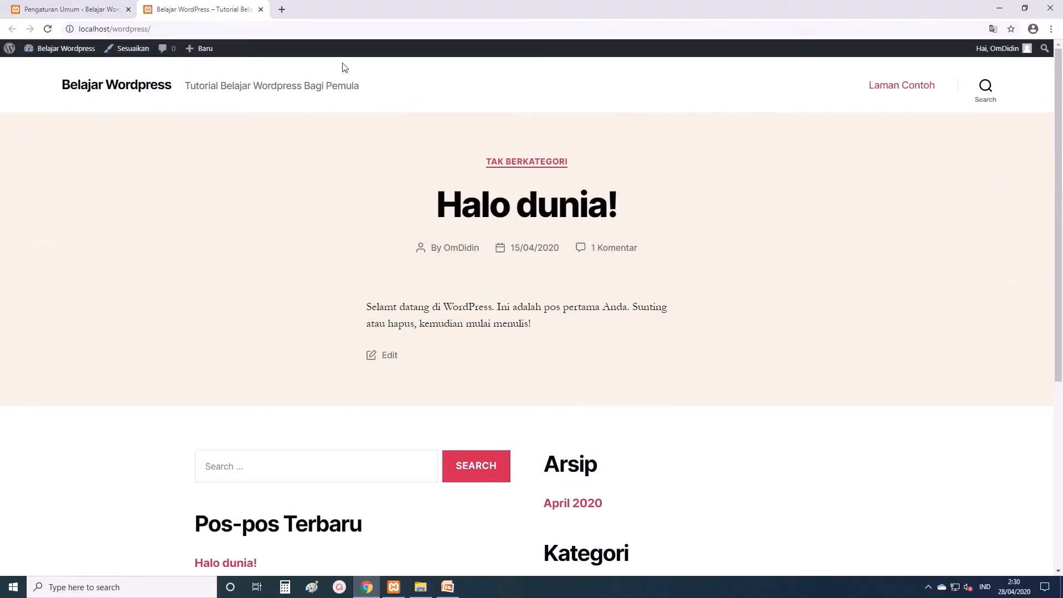
left_click(99, 13)
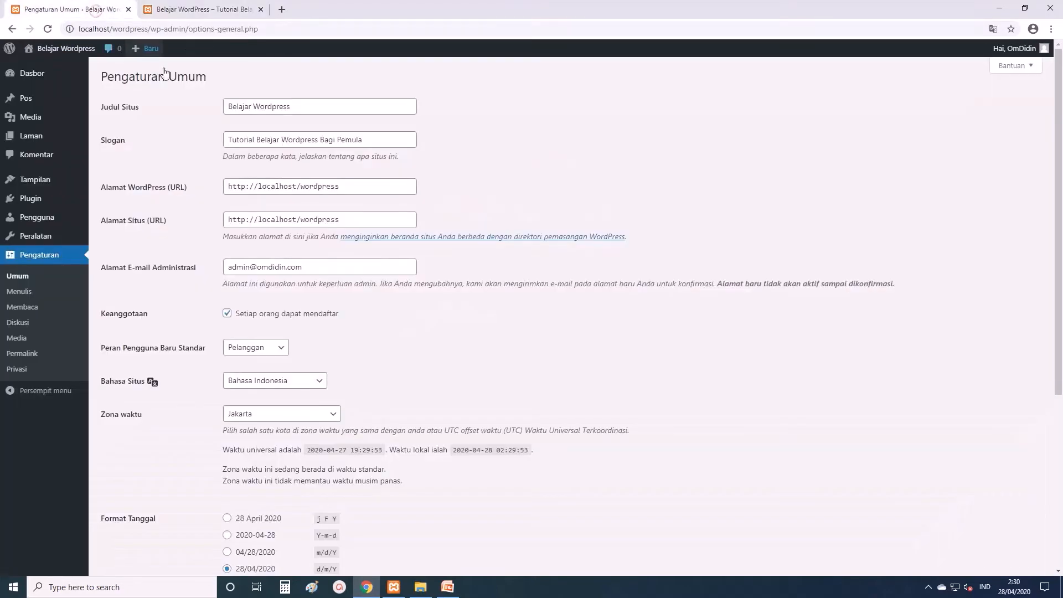
- Check the WordPress address URL in the general settings
left_click_drag(354, 187, 222, 189)
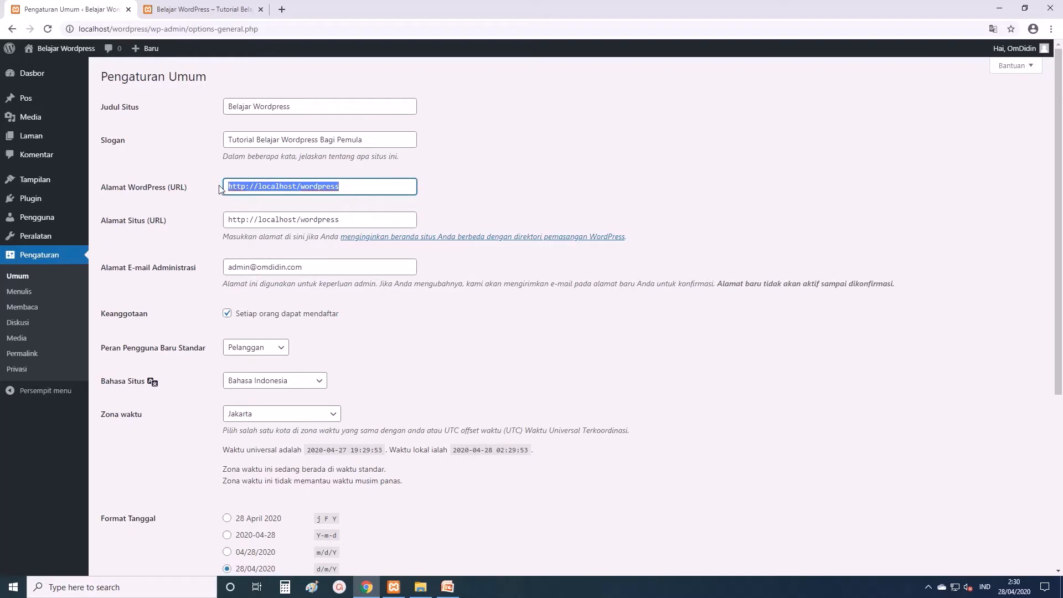
left_click(365, 187)
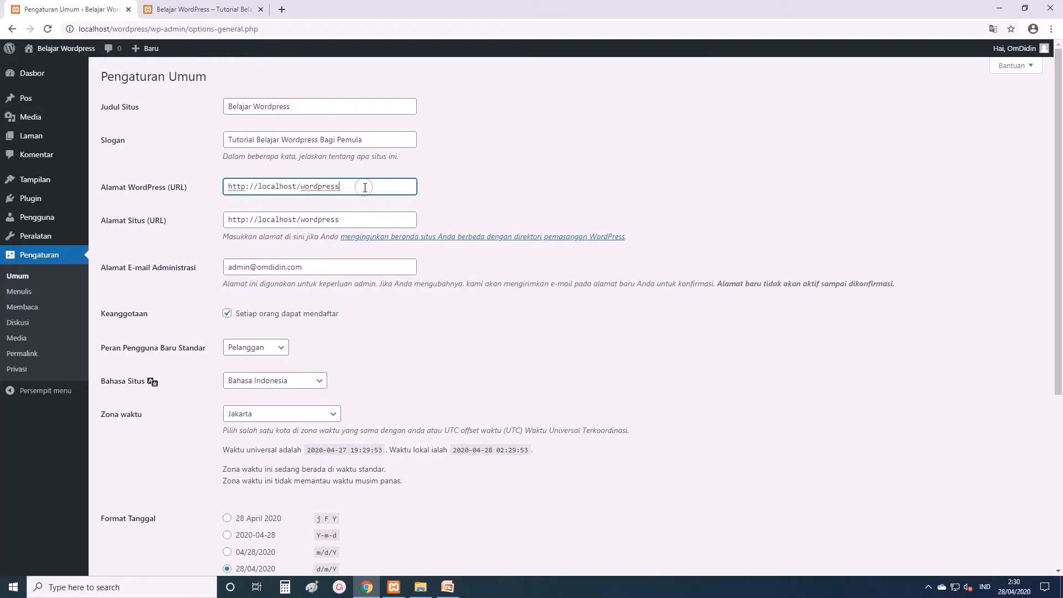
left_click(459, 208)
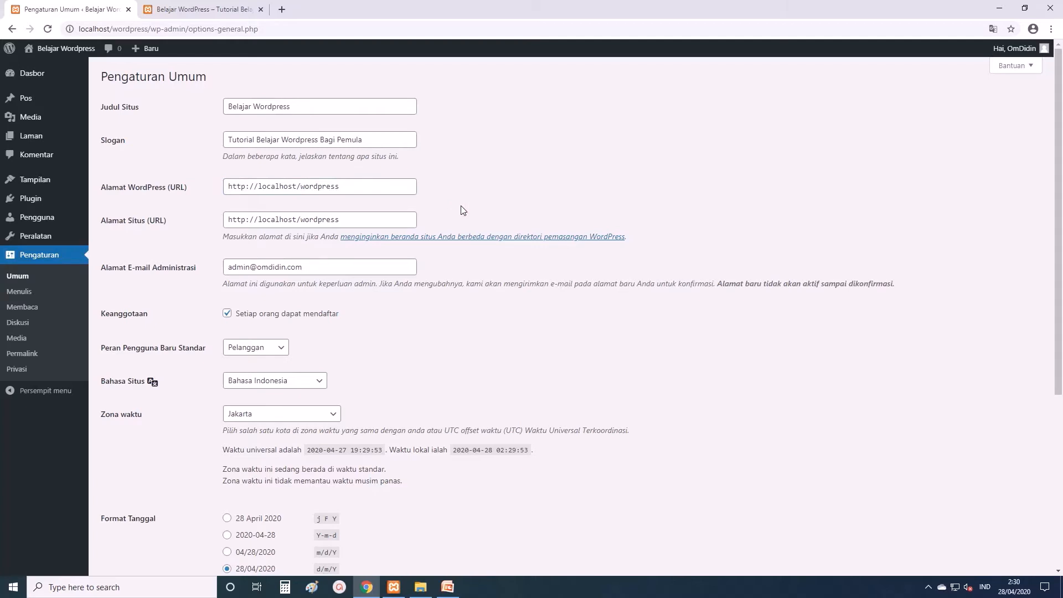
double_click(370, 188)
left_click(483, 195)
- Choose Bahasa Indonesia as the site language
scroll(280, 348, "down", 1)
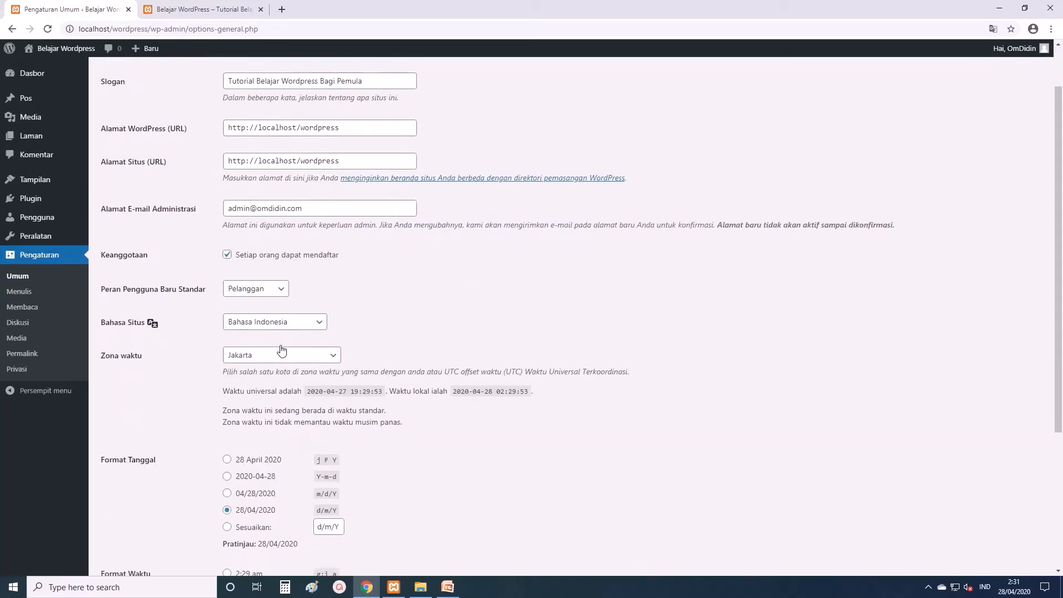
scroll(281, 349, "down", 2)
scroll(281, 349, "up", 1)
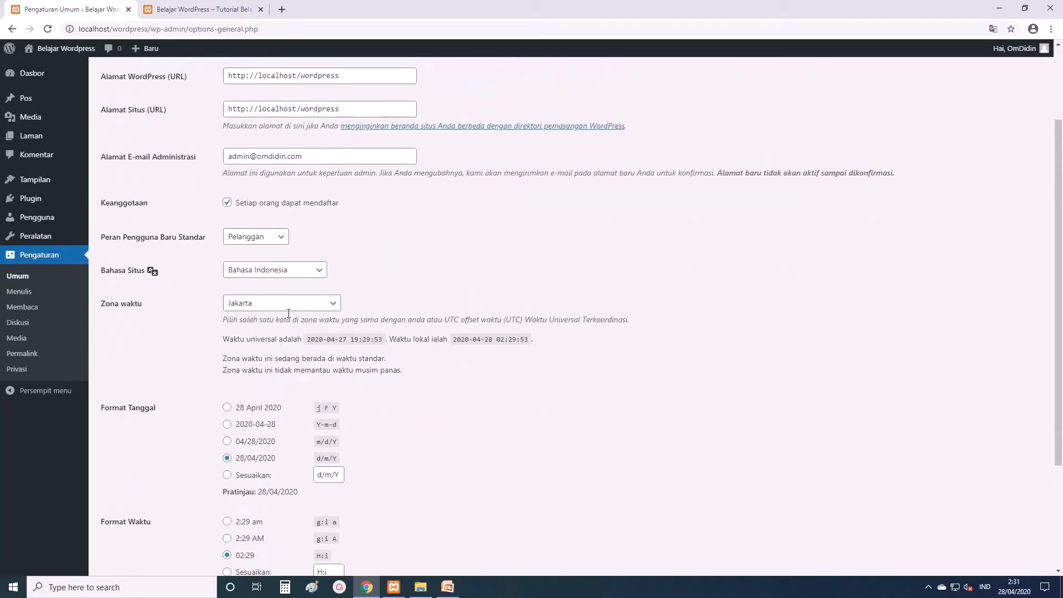
left_click(306, 277)
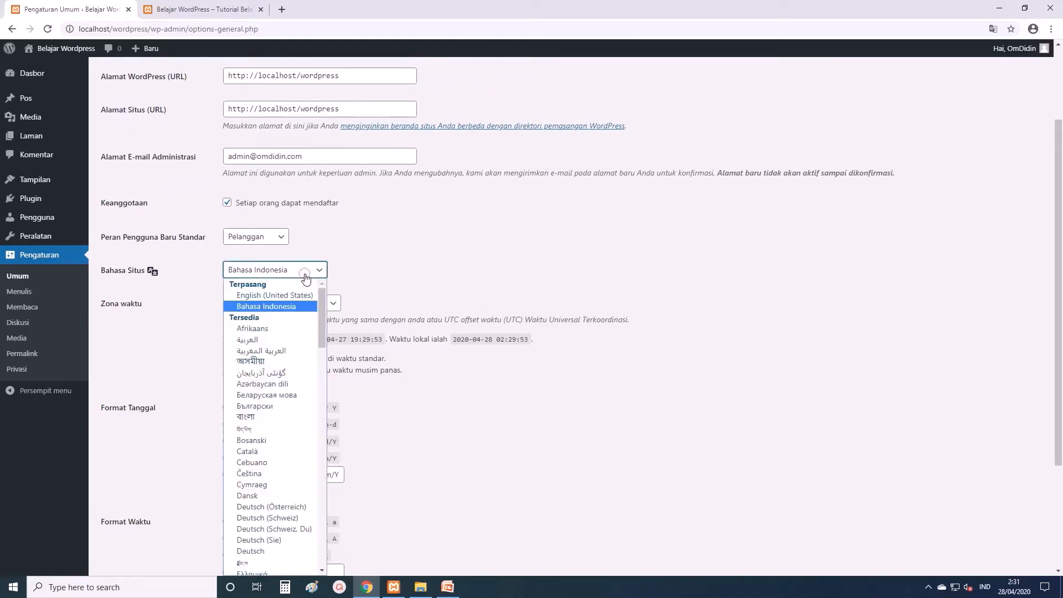
left_click(295, 308)
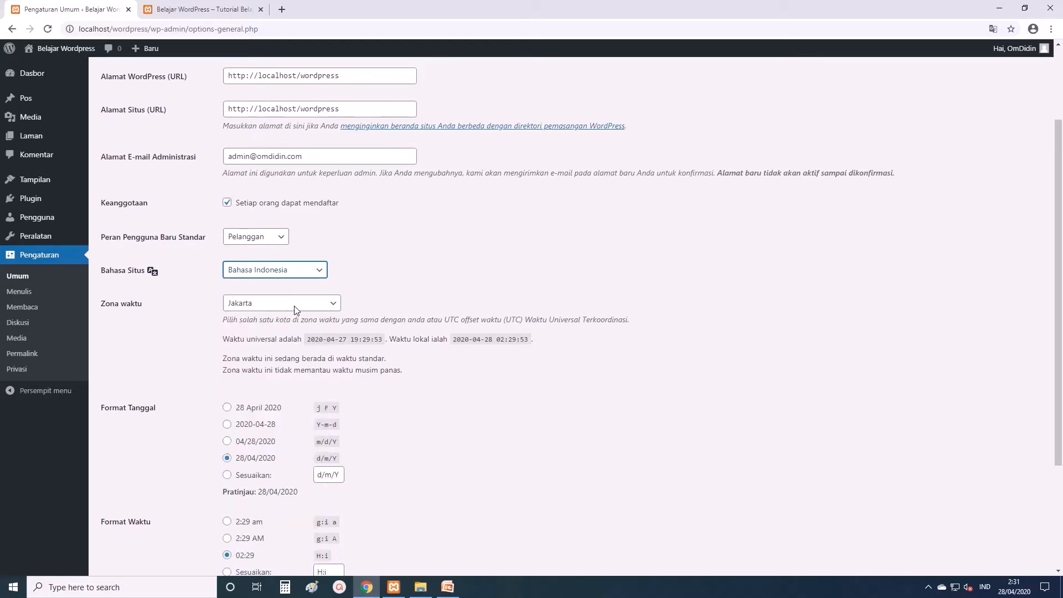
- Review the date format, time format and week start day options, and save the general settings
scroll(297, 326, "down", 2)
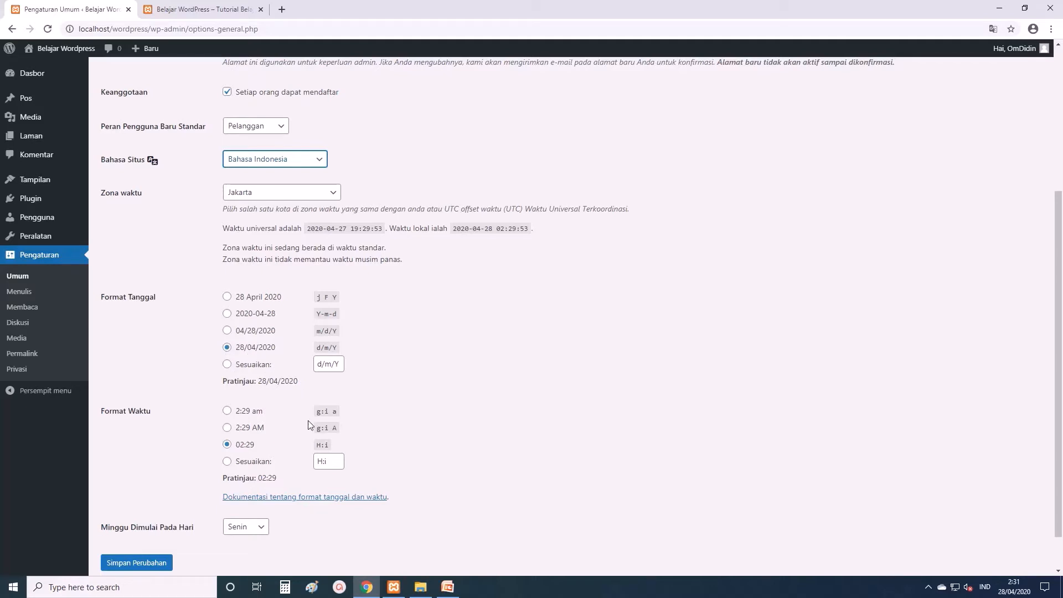
scroll(308, 421, "down", 1)
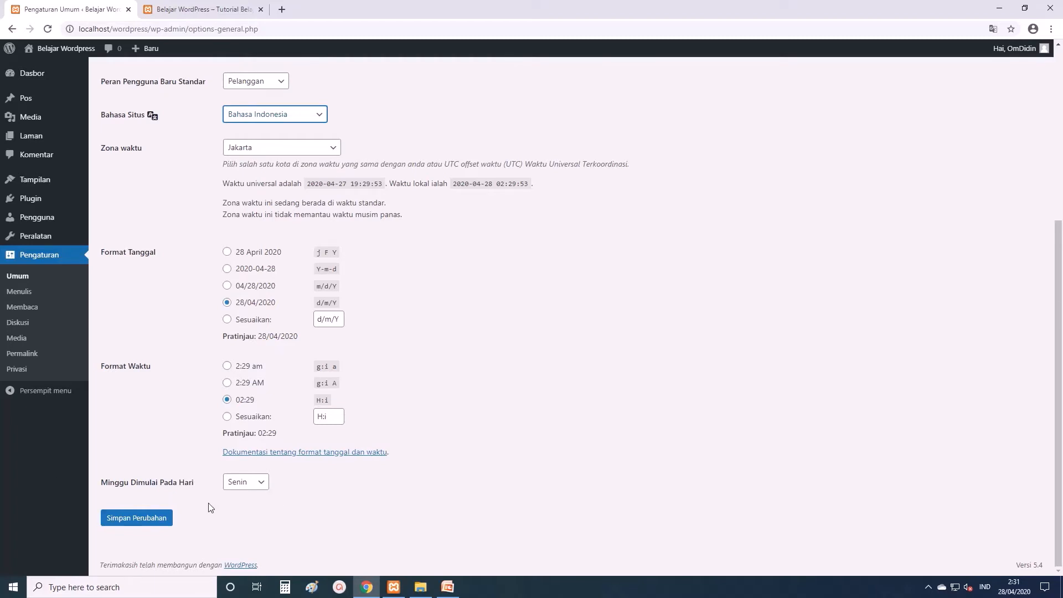
left_click(259, 483)
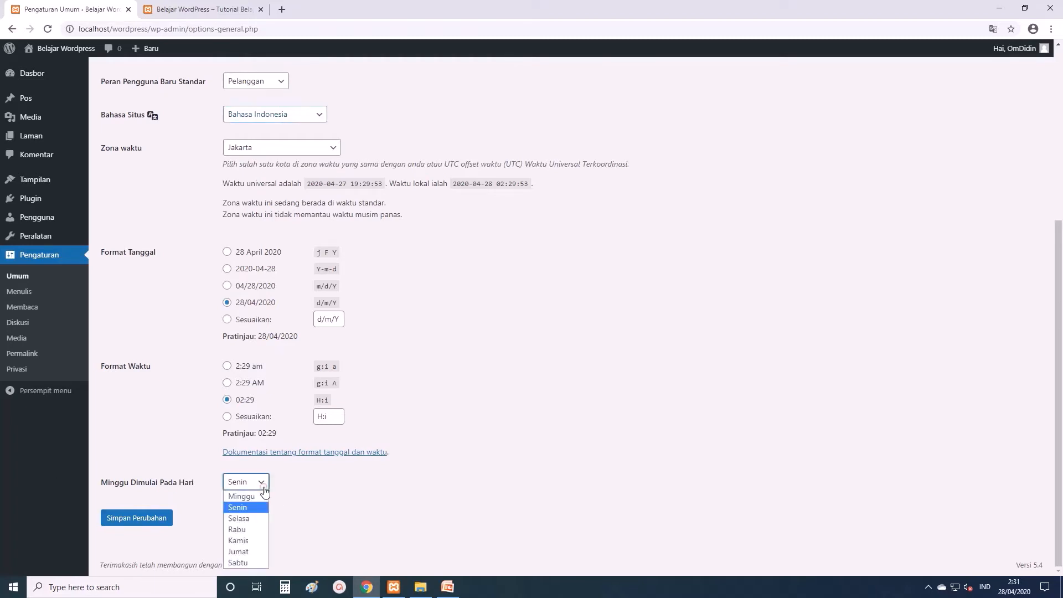
left_click(297, 488)
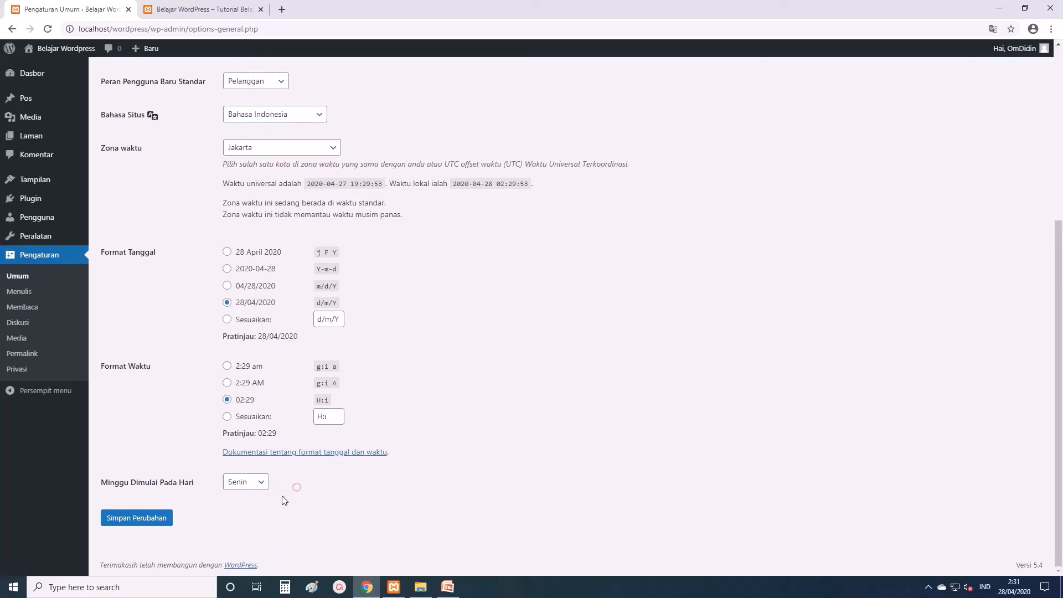
left_click(143, 522)
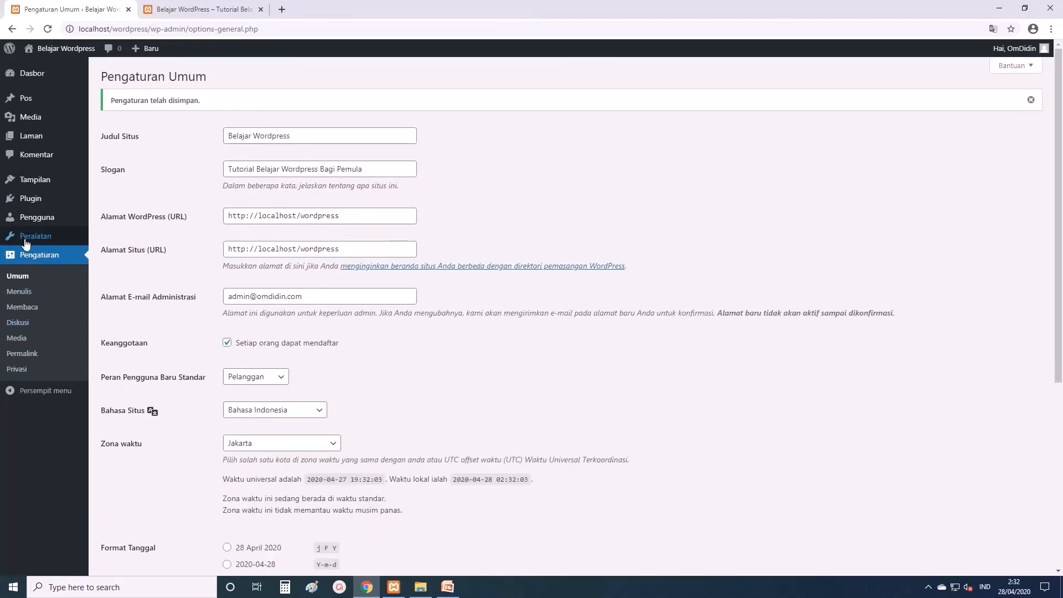
- Review the Writing, Reading, Discussion, Media, Permalink and Privacy settings pages in turn
left_click(31, 294)
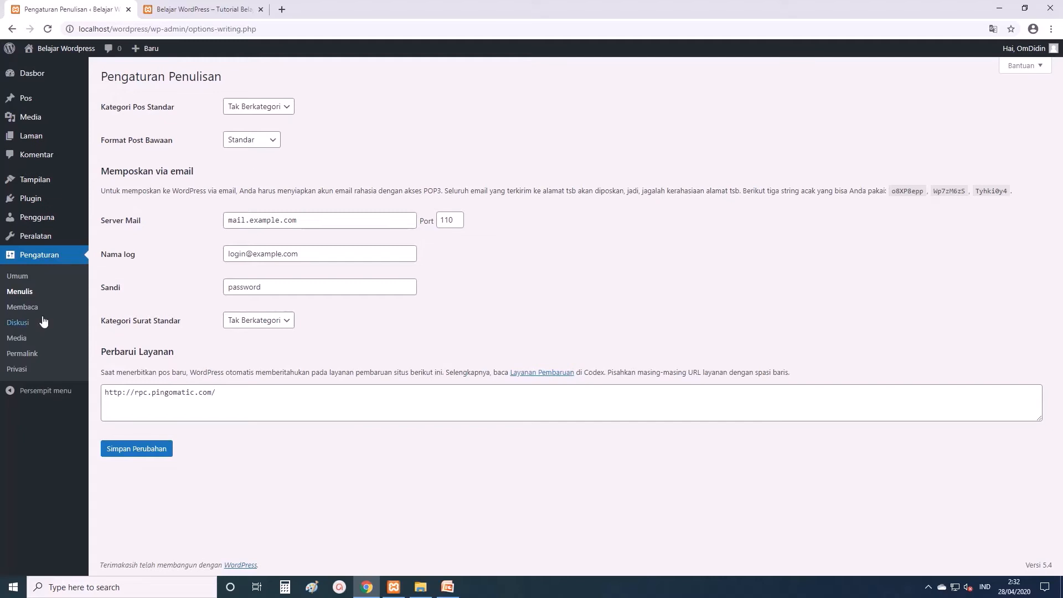
left_click(26, 310)
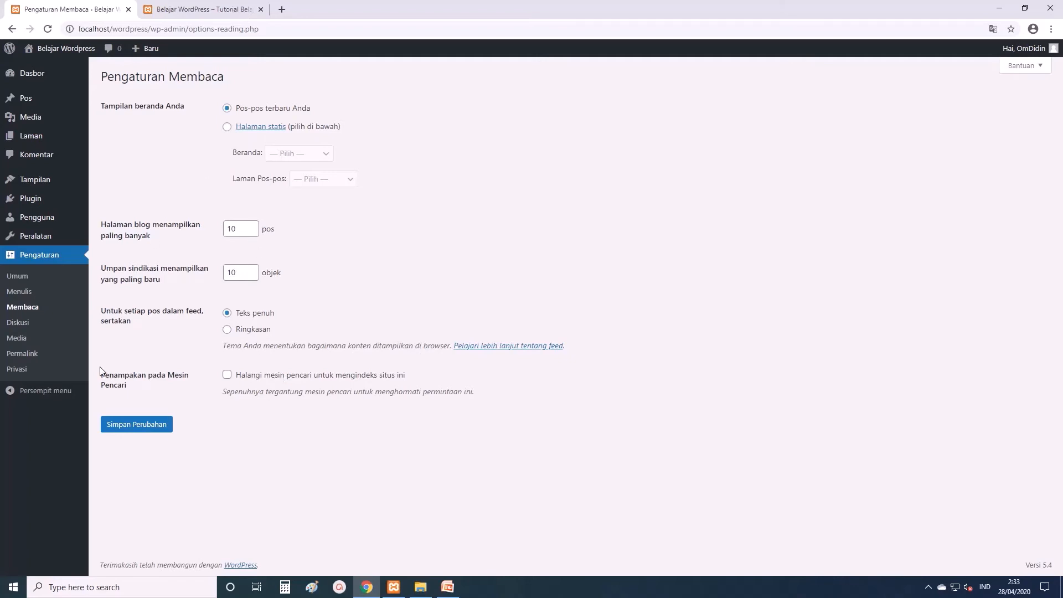
left_click(29, 327)
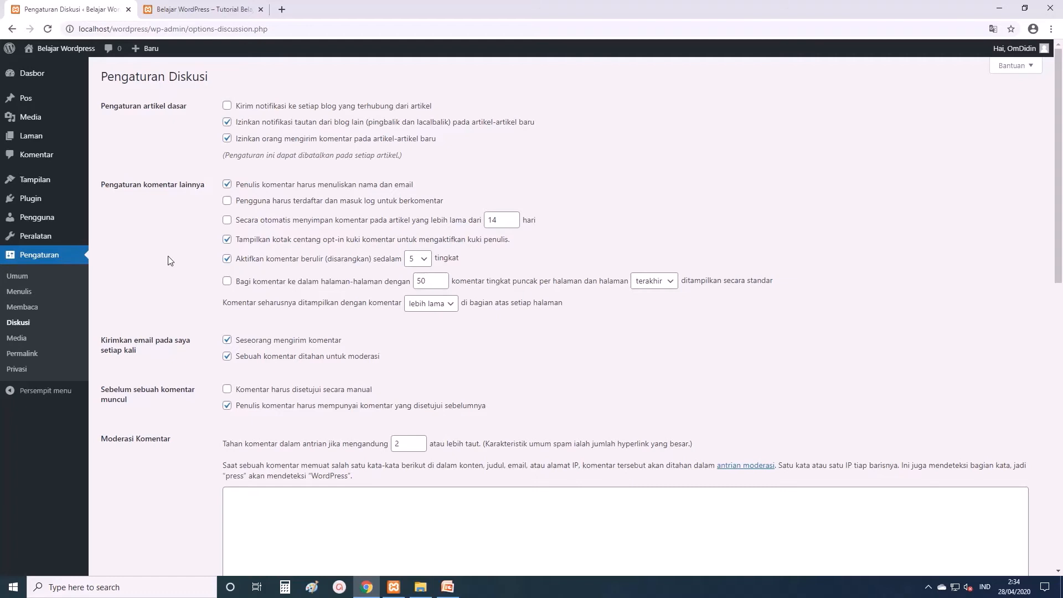
left_click(24, 341)
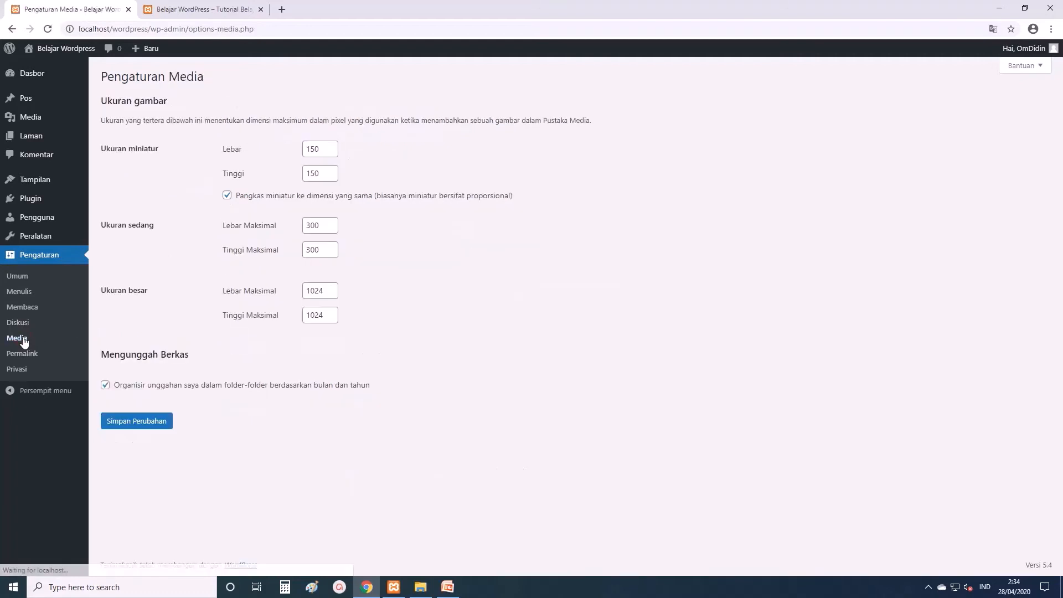
left_click(23, 354)
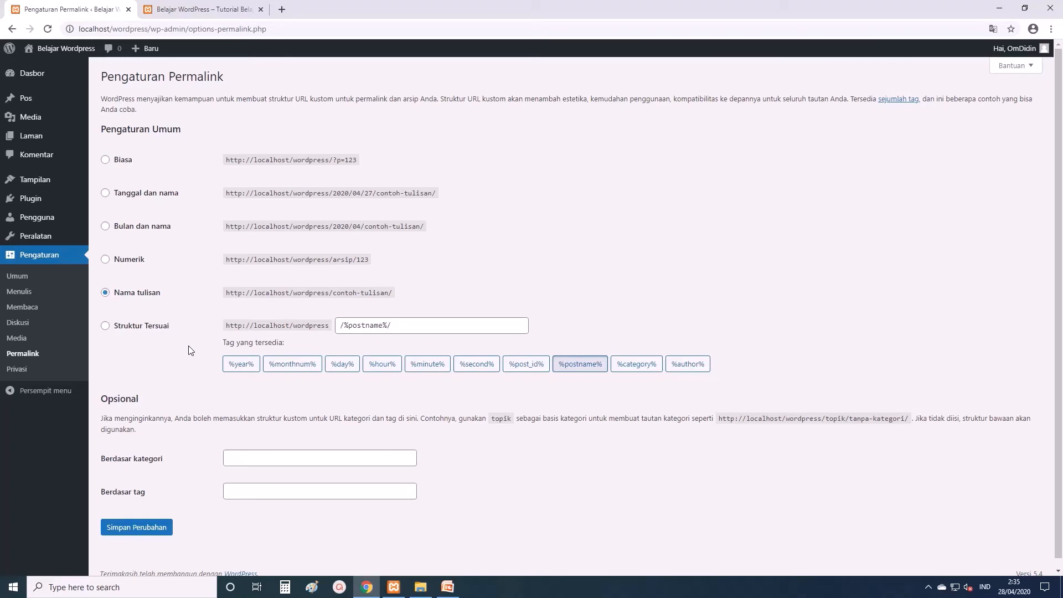
left_click(28, 376)
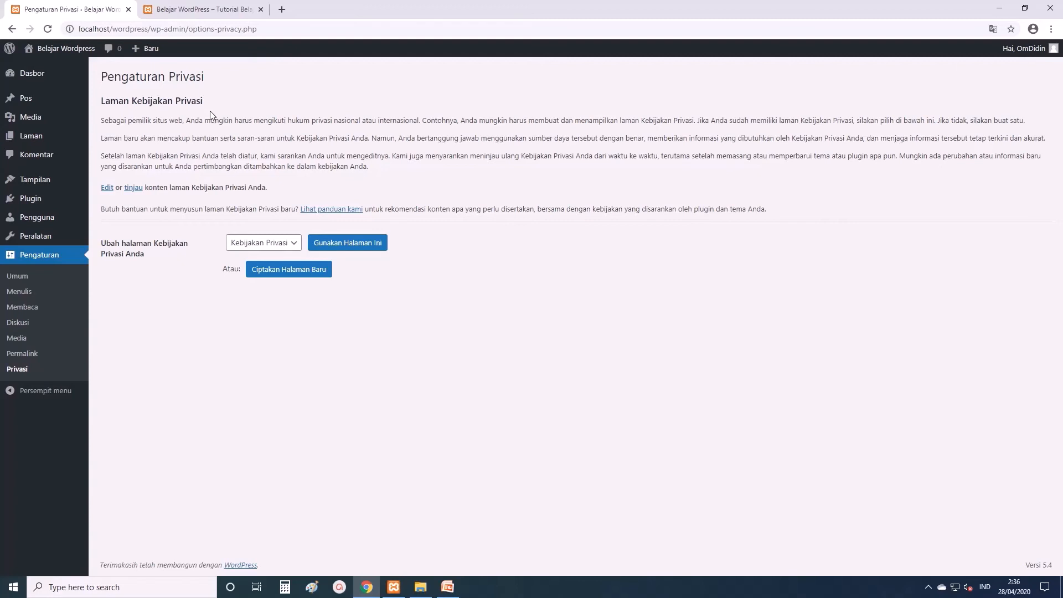
- Return to the general settings and look over the page's options again
left_click(17, 276)
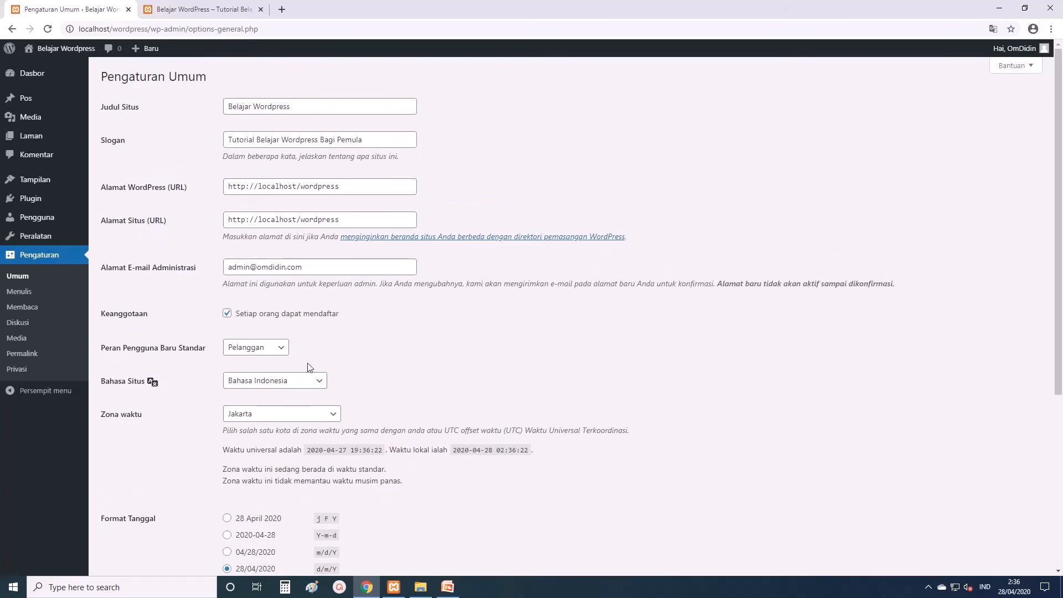
scroll(246, 353, "down", 3)
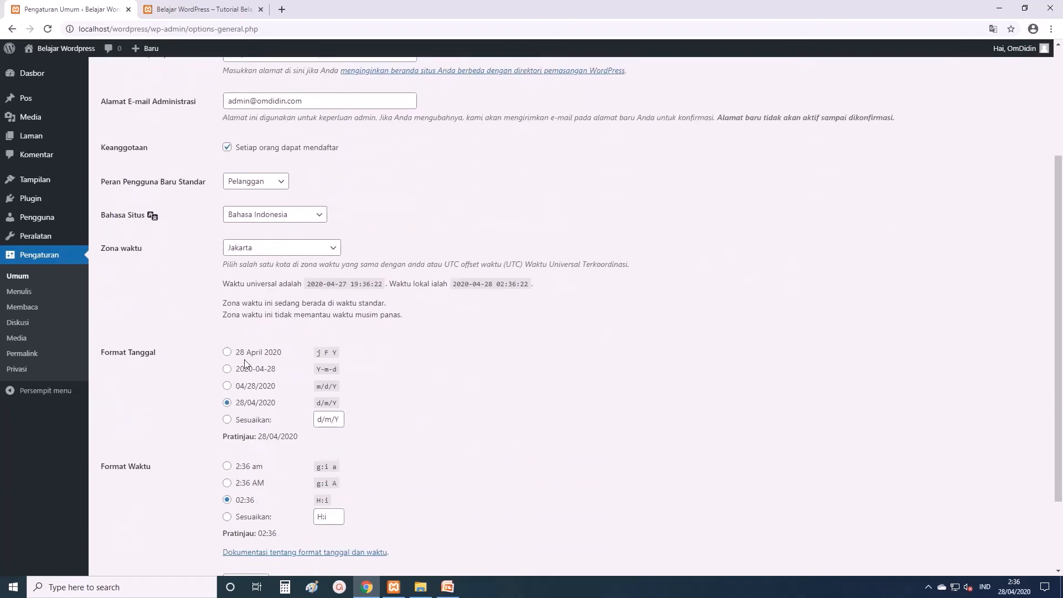
scroll(244, 360, "up", 3)
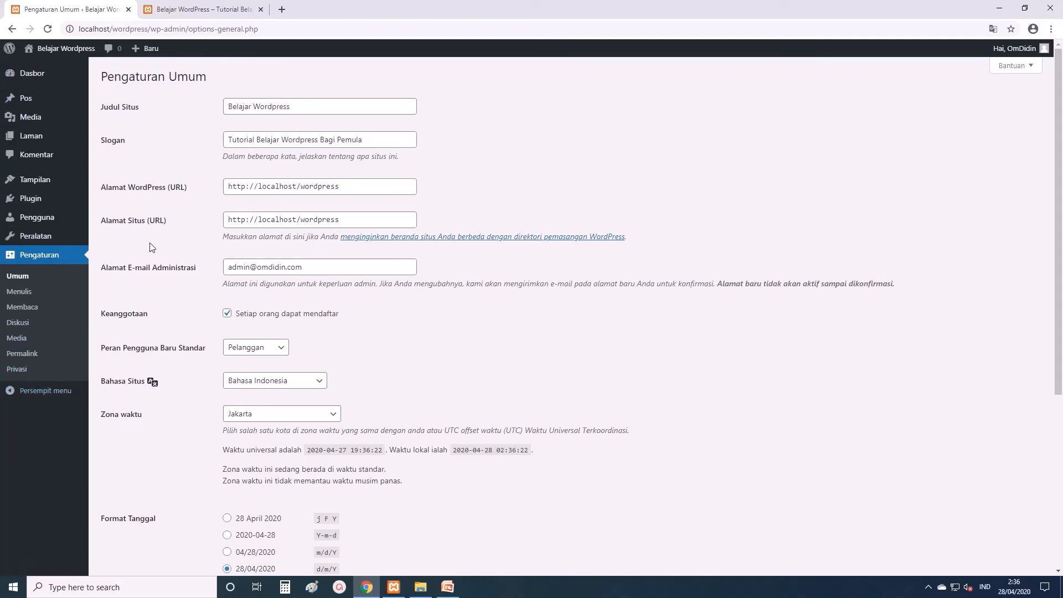
mouse_move(70, 191)
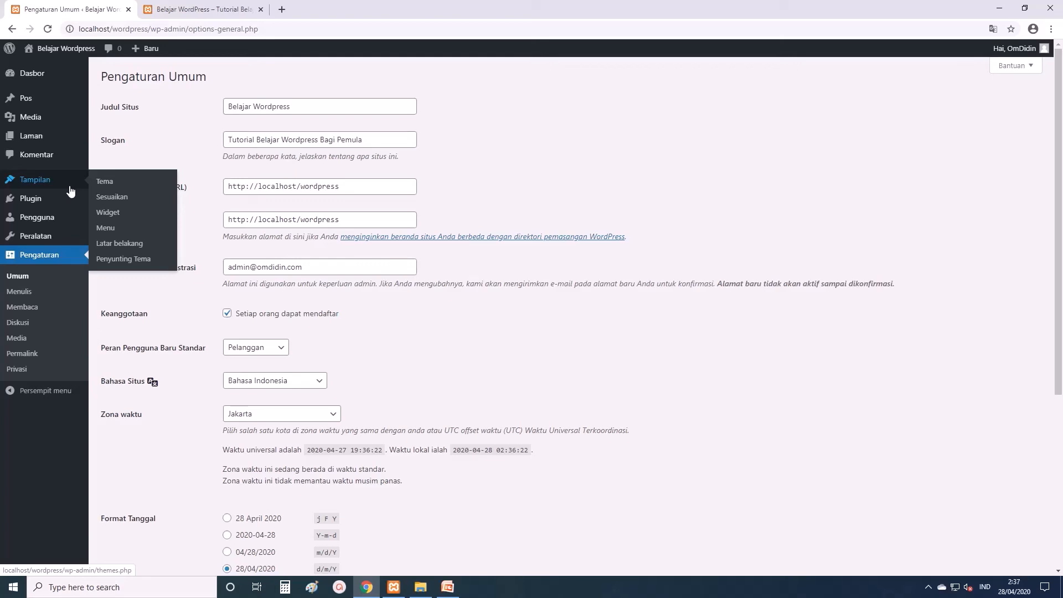
- Look over the front page's post and widget areas in the other browser tab, and return to the general settings
left_click(220, 18)
scroll(354, 331, "down", 5)
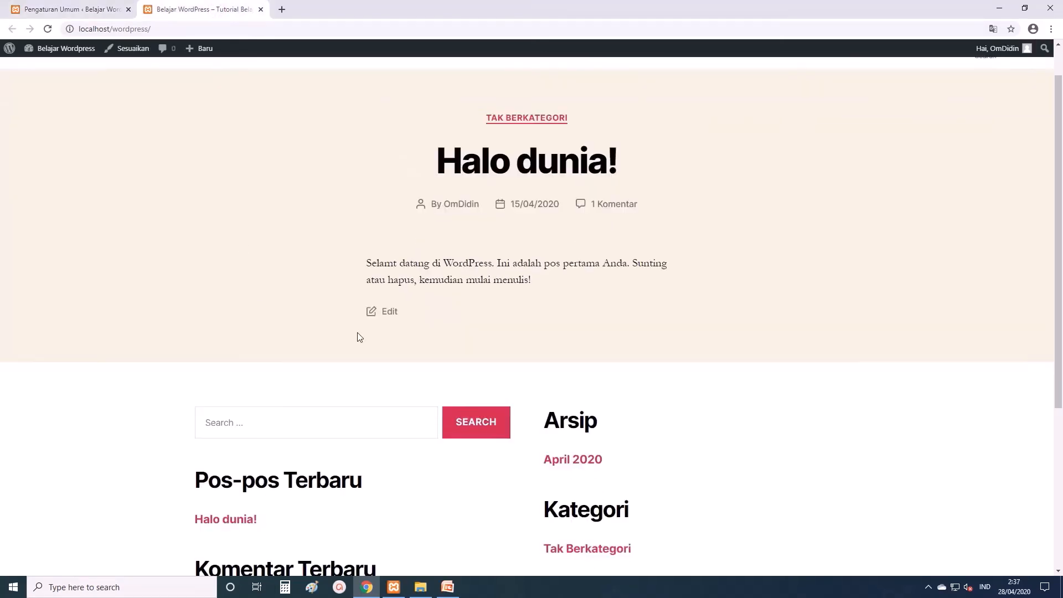
scroll(359, 336, "up", 1)
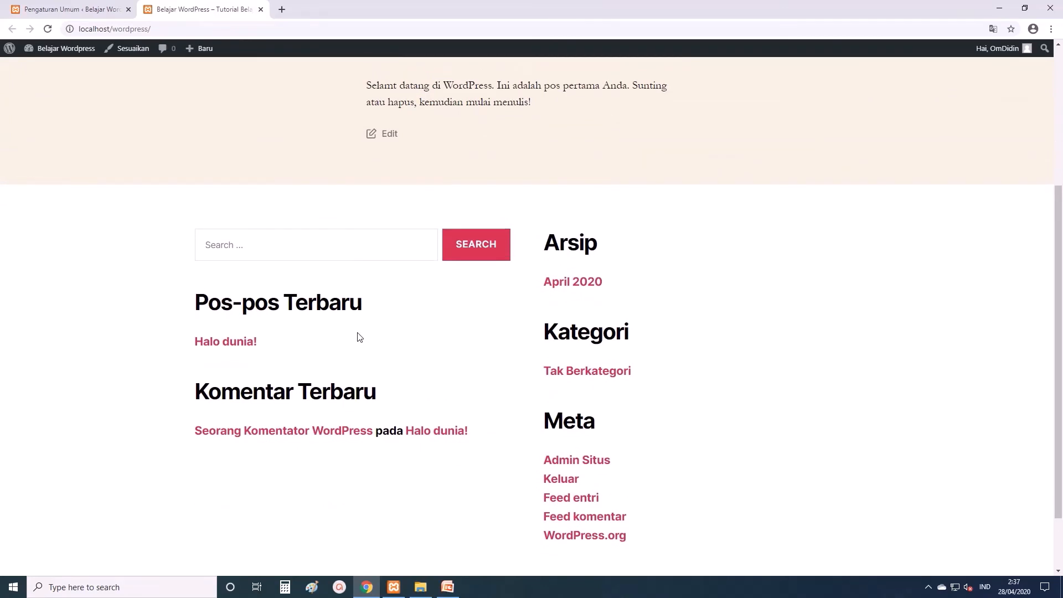
left_click(100, 15)
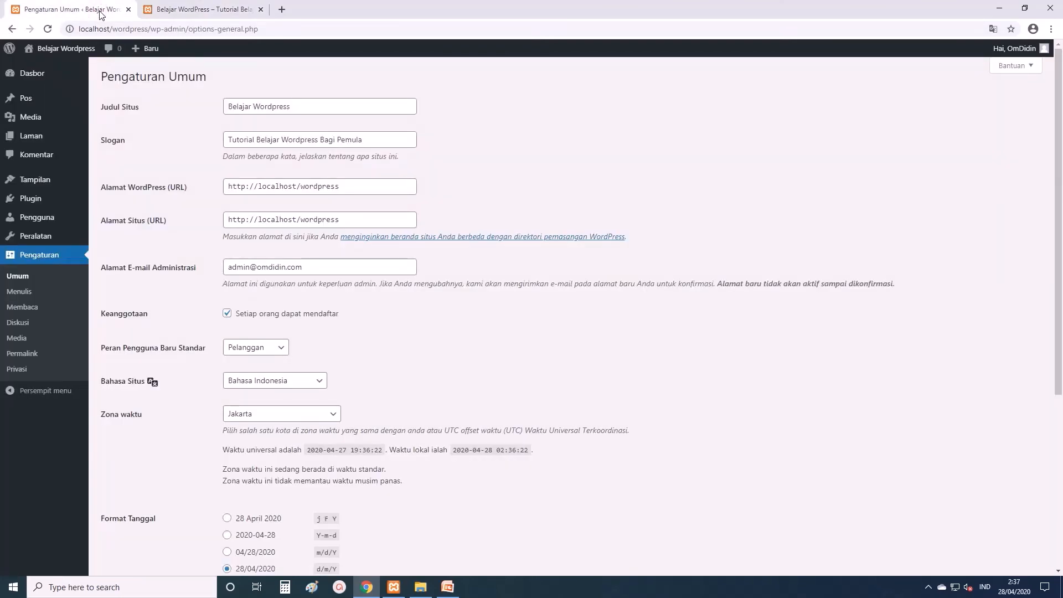